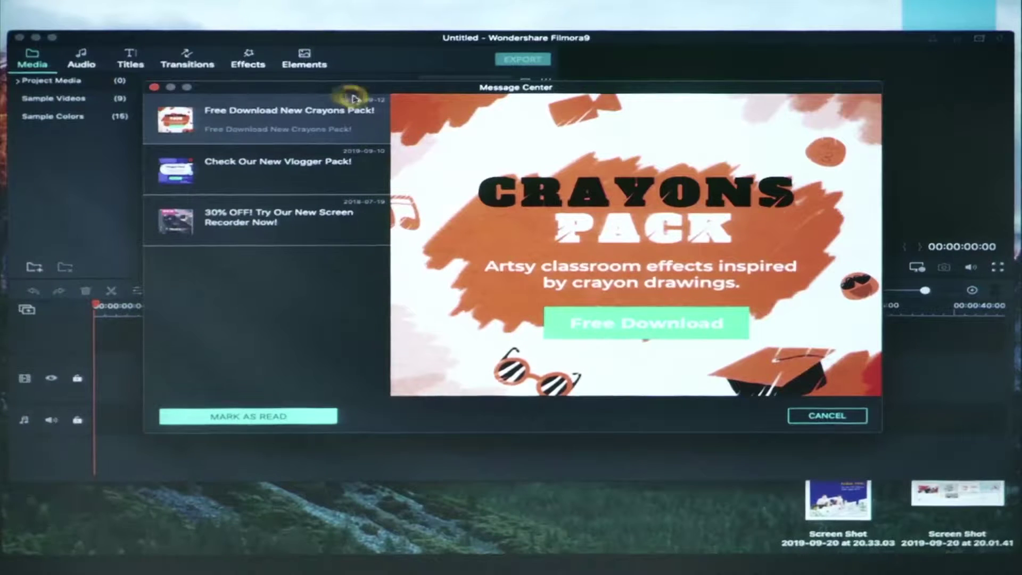
- Close the Message Center, enlarge the editor window upward and view the Sample Videos, Sample Colors and Project Media collections
click(154, 87)
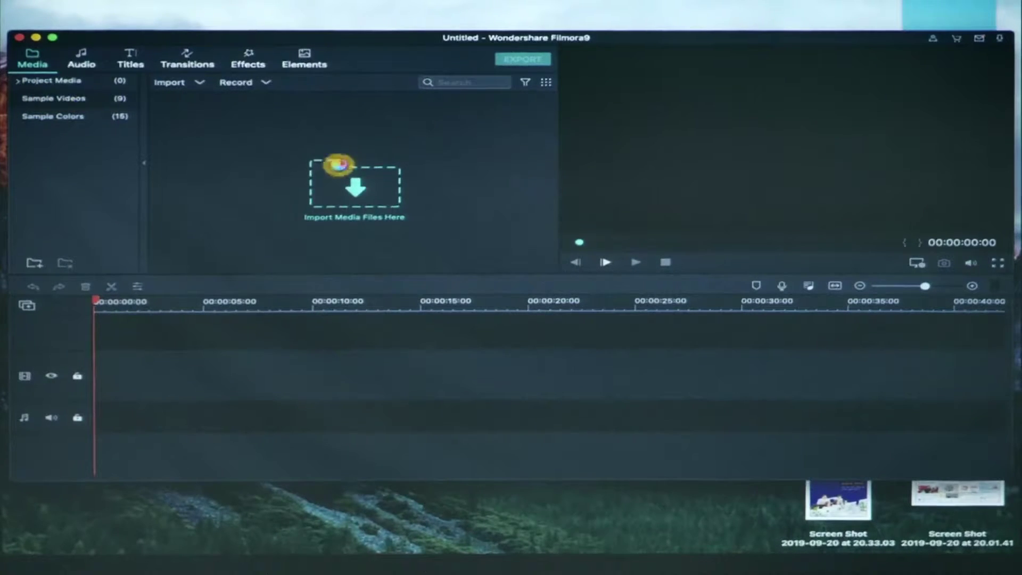
click(59, 99)
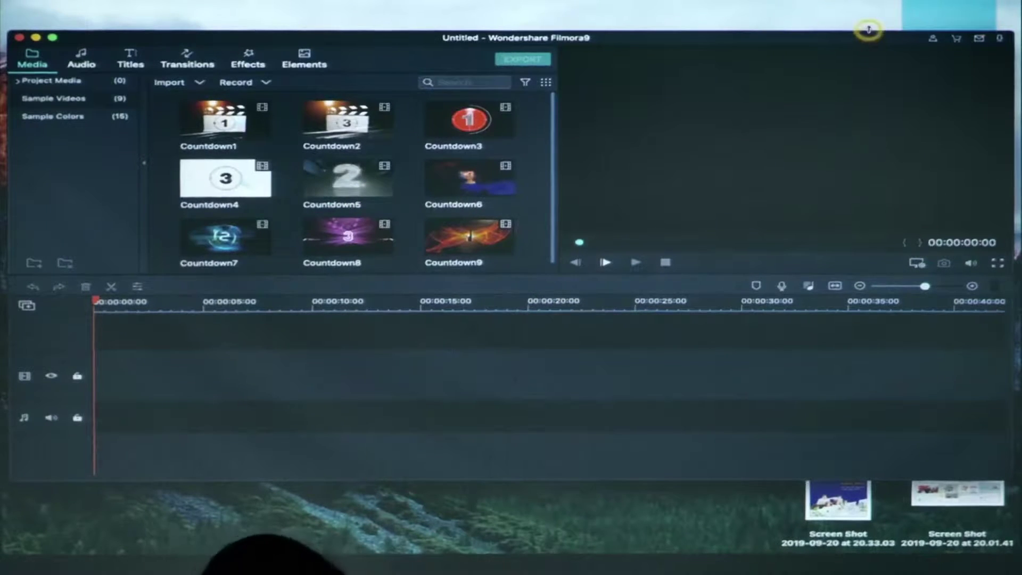
drag(868, 30, 868, 0)
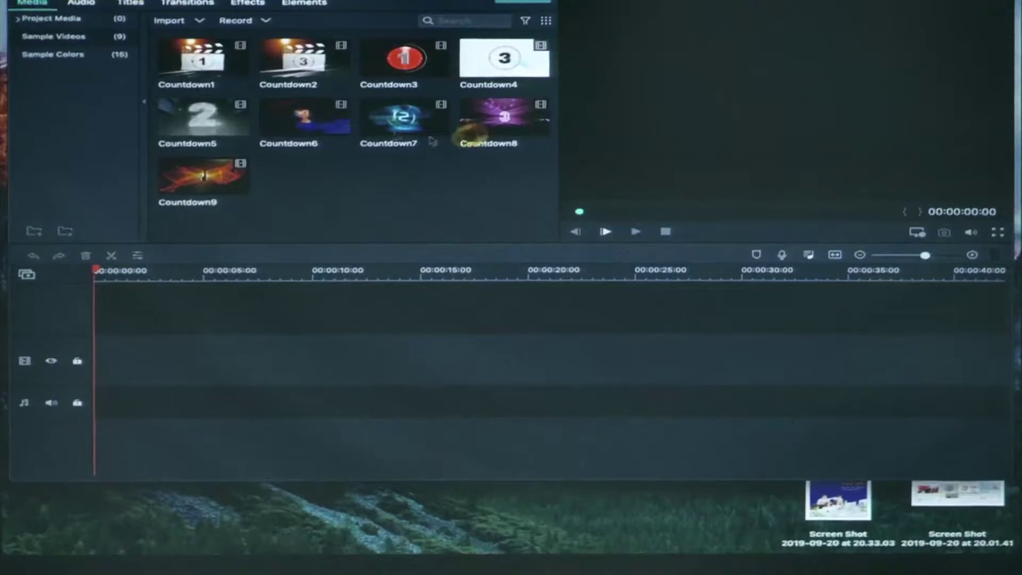
click(51, 53)
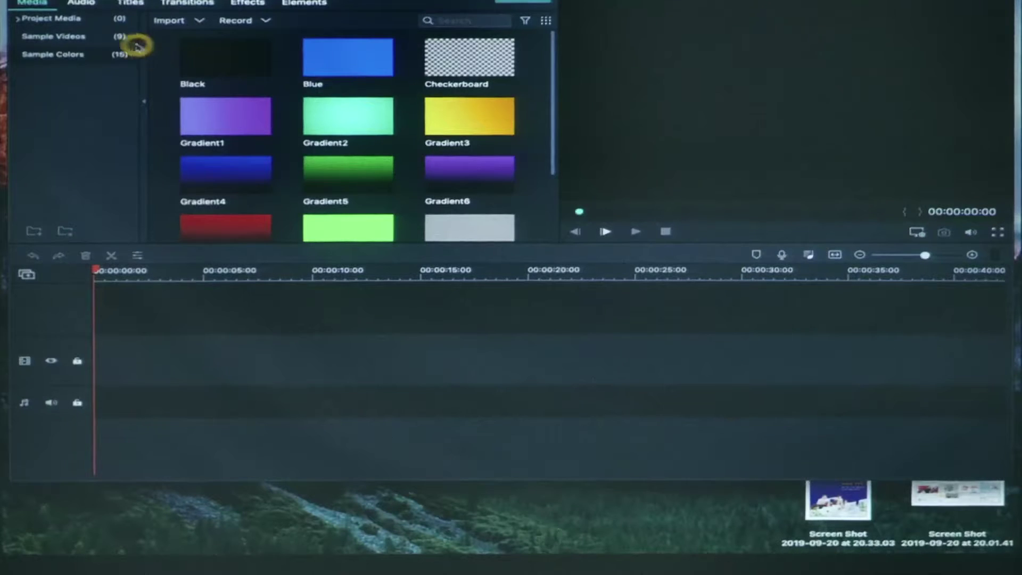
click(33, 17)
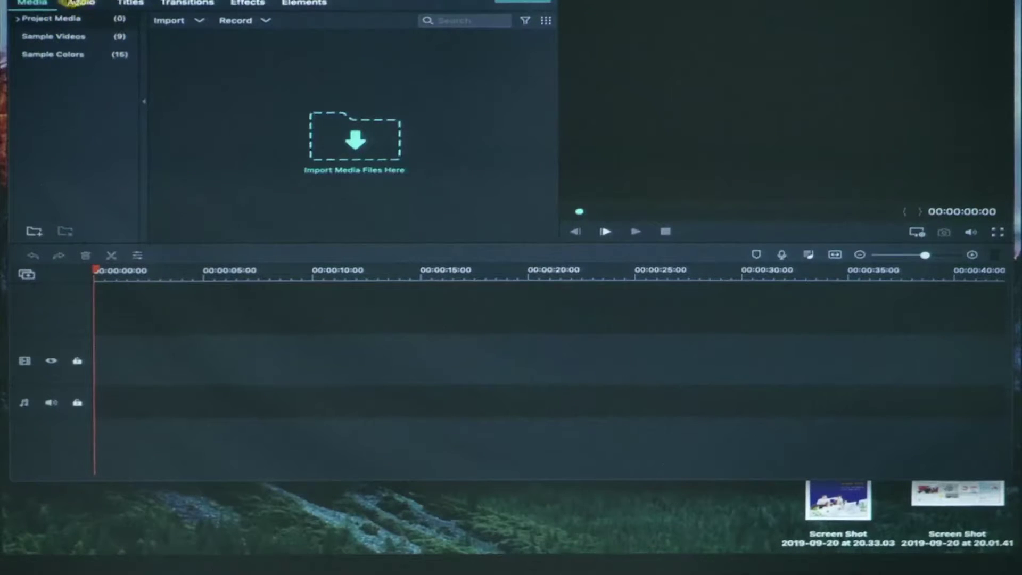
- Browse the audio library's music tracks and its Sound Effect category
click(83, 3)
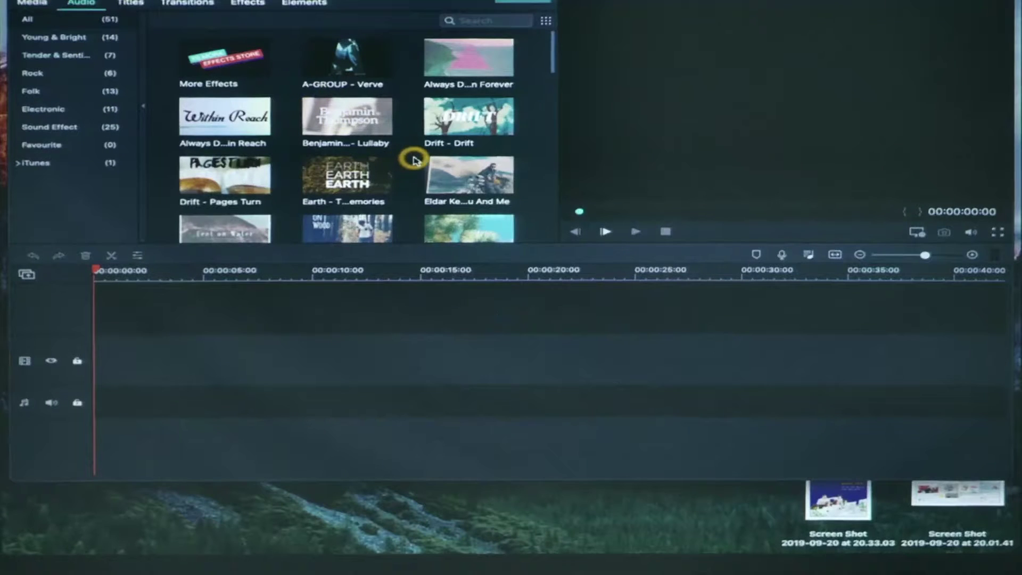
scroll(417, 160, down, 2)
scroll(419, 160, down, 1)
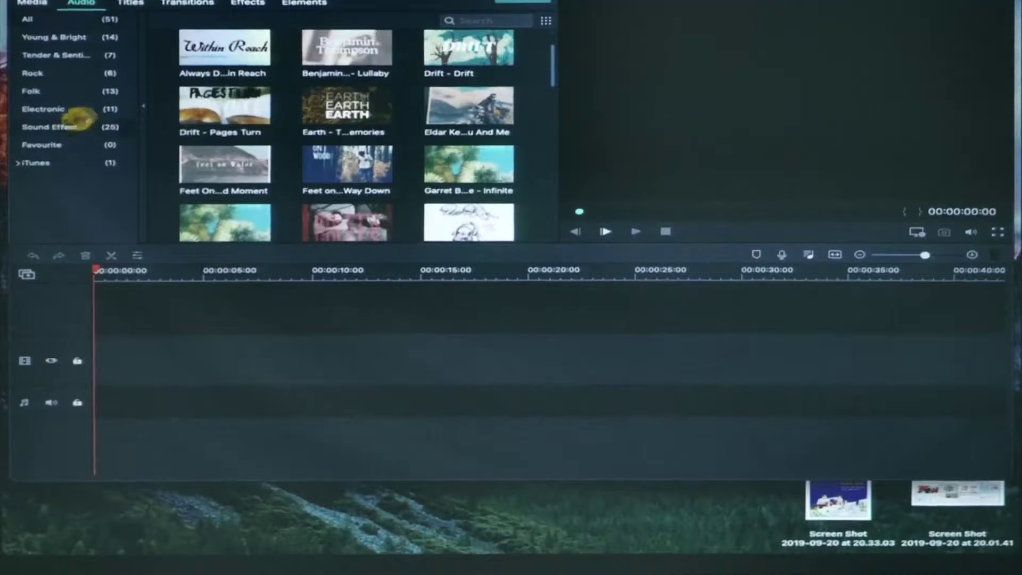
click(69, 127)
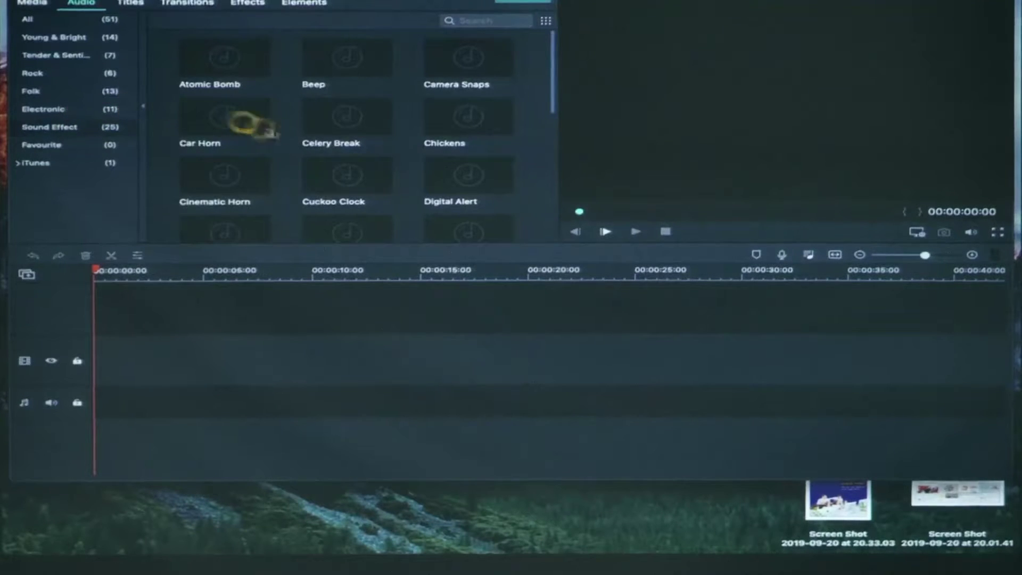
scroll(308, 130, down, 3)
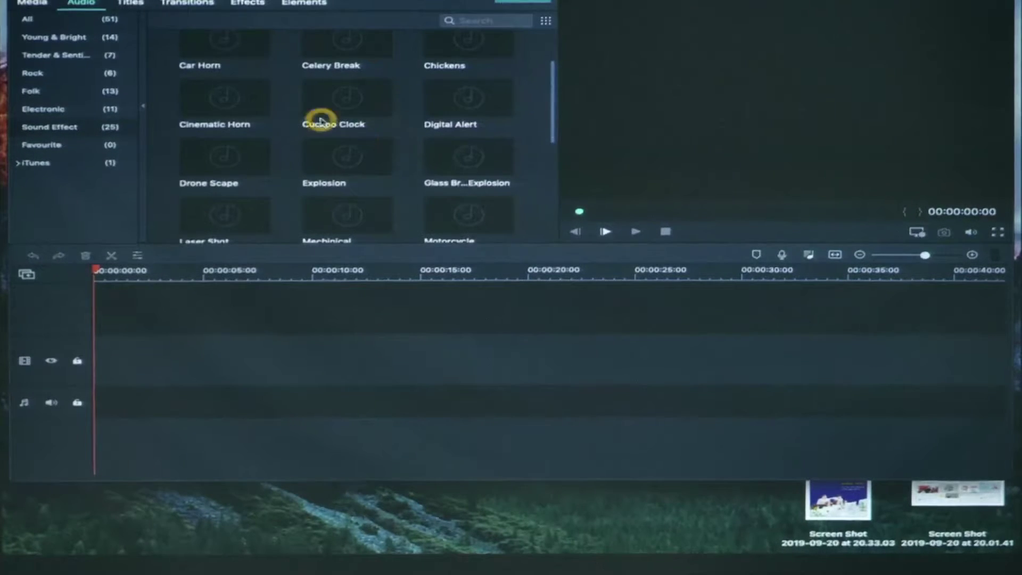
- Browse the title templates and preview Chinese Opener 02
click(133, 3)
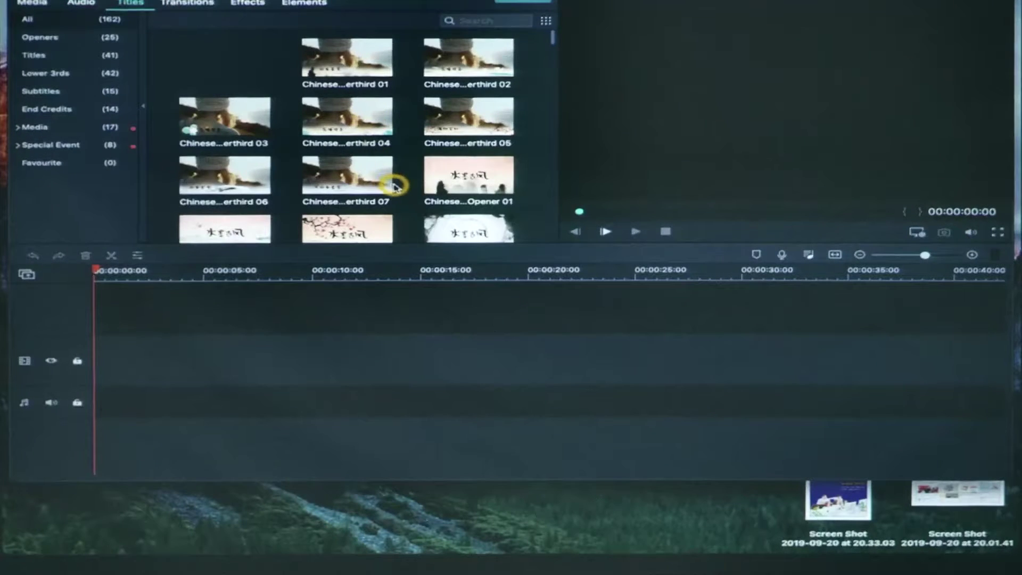
scroll(400, 190, down, 2)
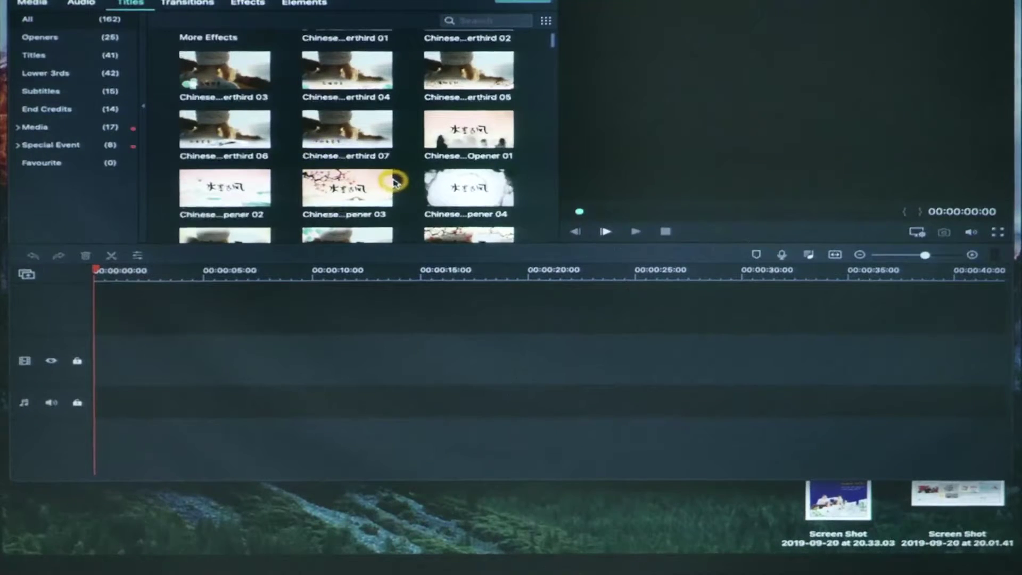
scroll(397, 180, down, 2)
scroll(393, 181, up, 1)
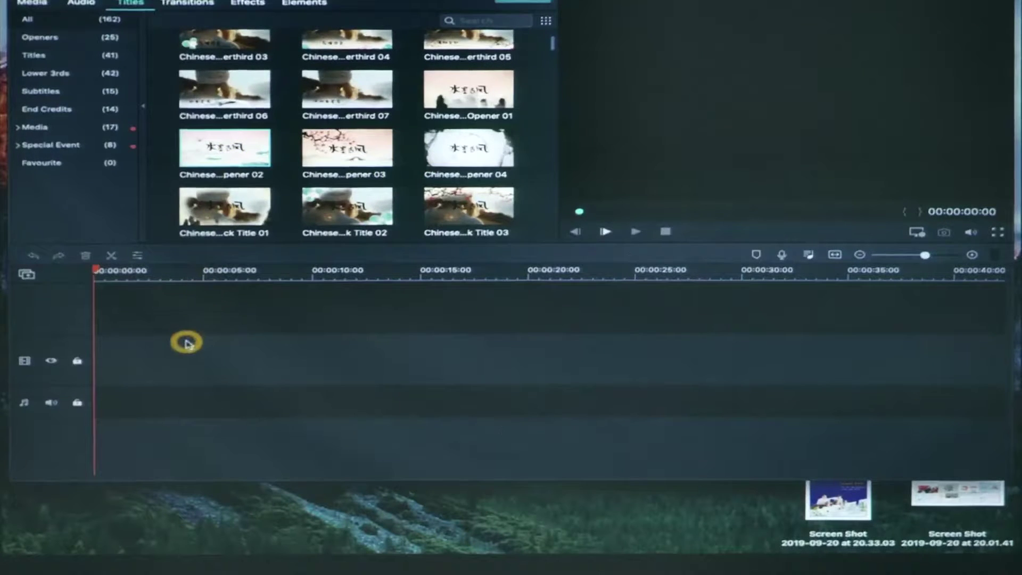
click(227, 155)
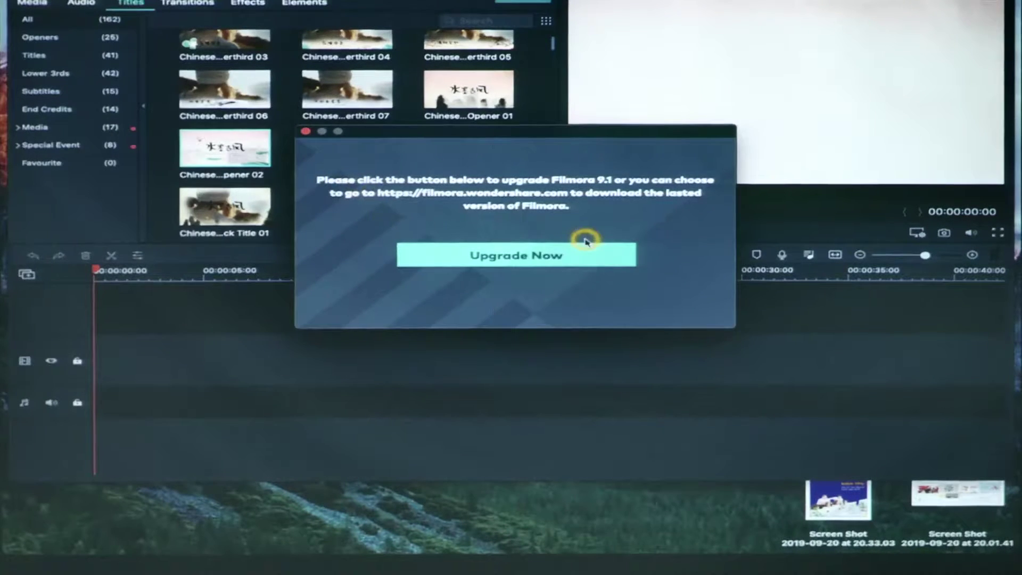
- Dismiss the upgrade prompt and look further through the title templates
click(306, 133)
click(312, 143)
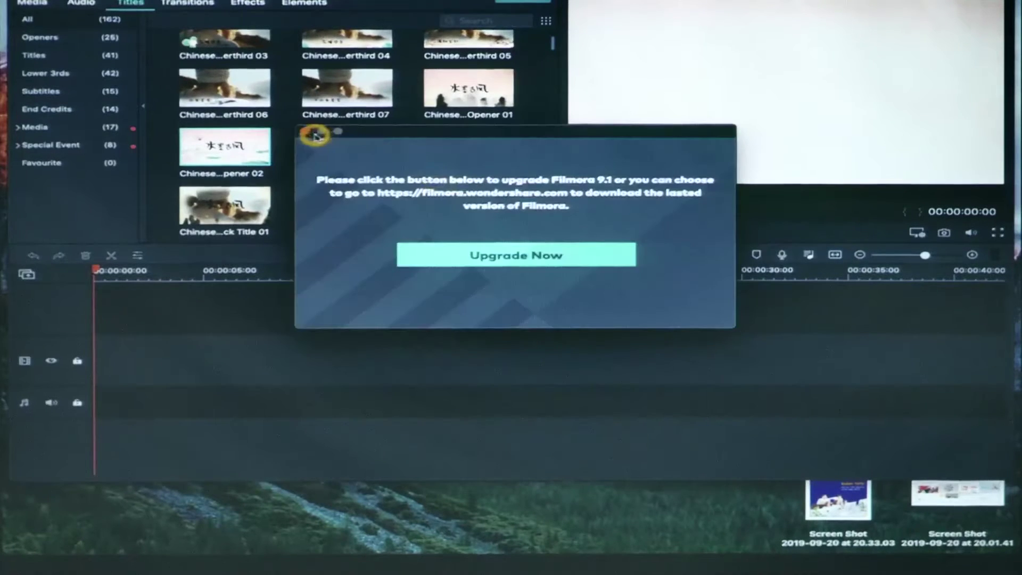
click(305, 133)
scroll(312, 160, up, 3)
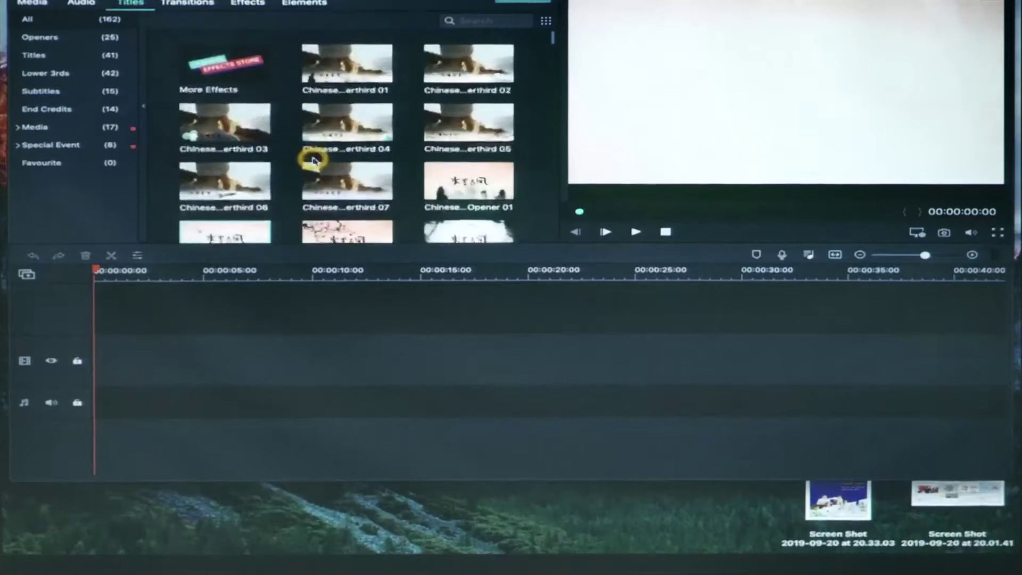
scroll(313, 159, down, 3)
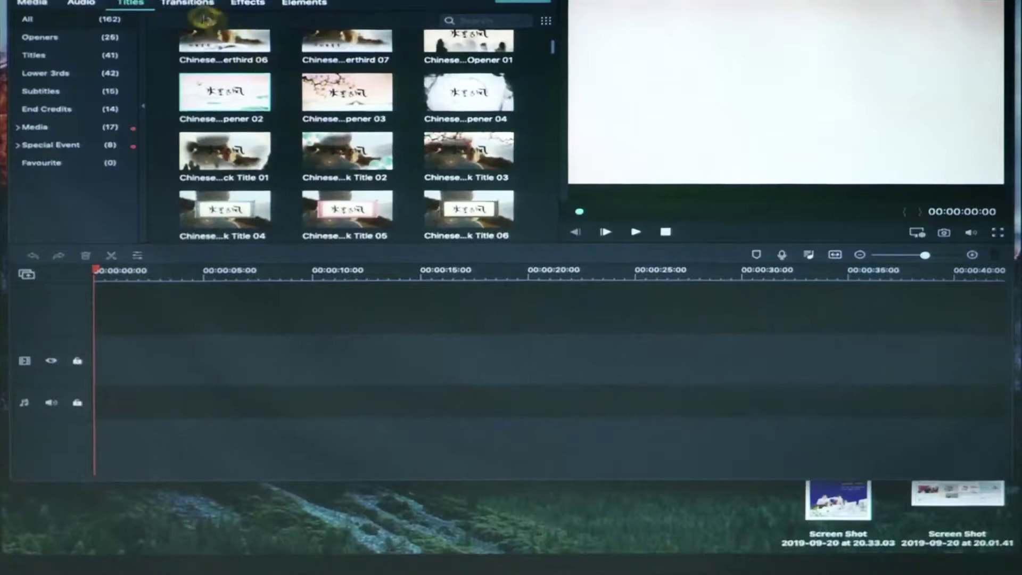
- Look over the available transitions and the filters in the effects library
click(180, 4)
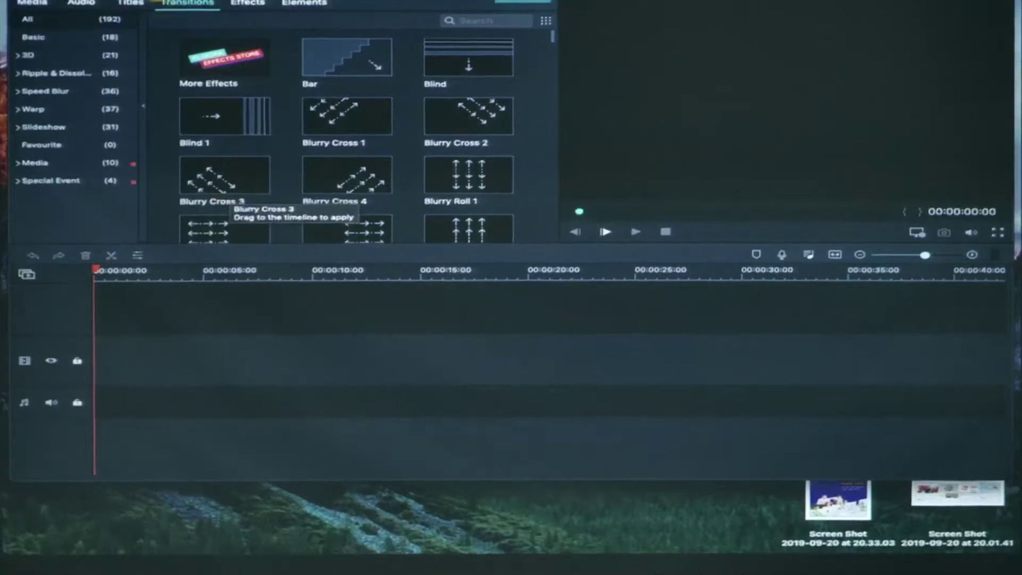
click(254, 4)
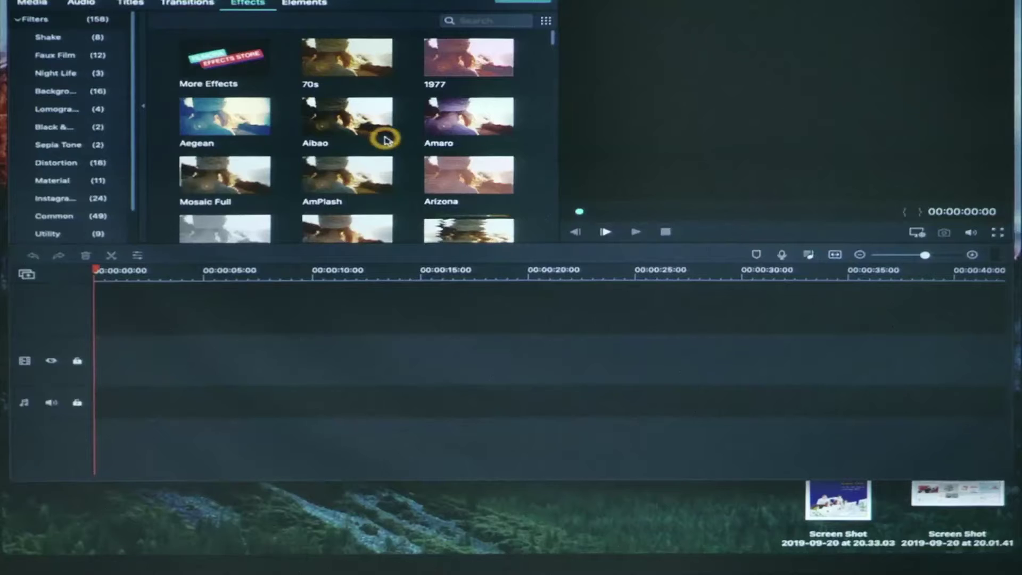
scroll(386, 196, down, 5)
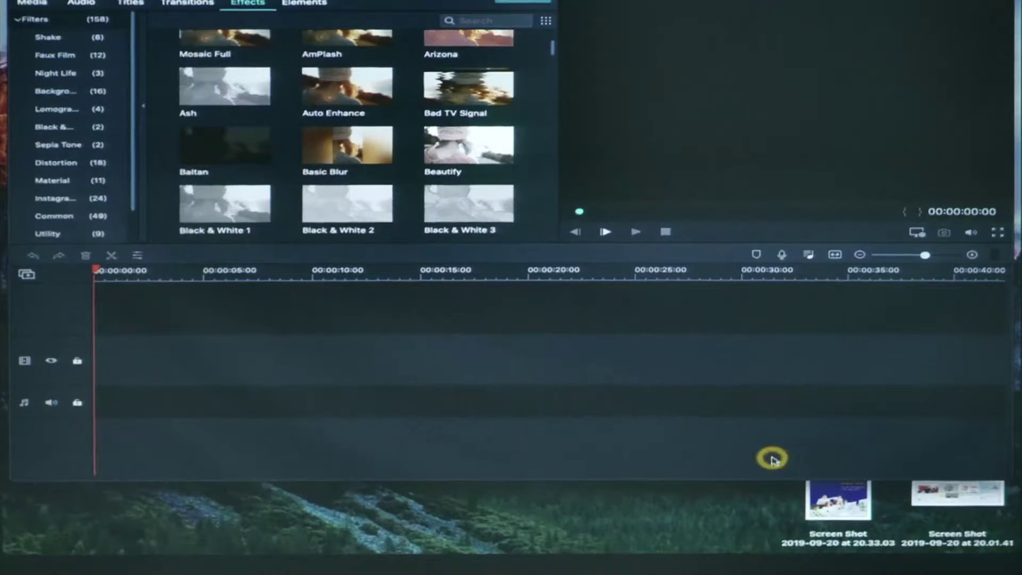
scroll(173, 126, down, 1)
click(43, 3)
click(246, 3)
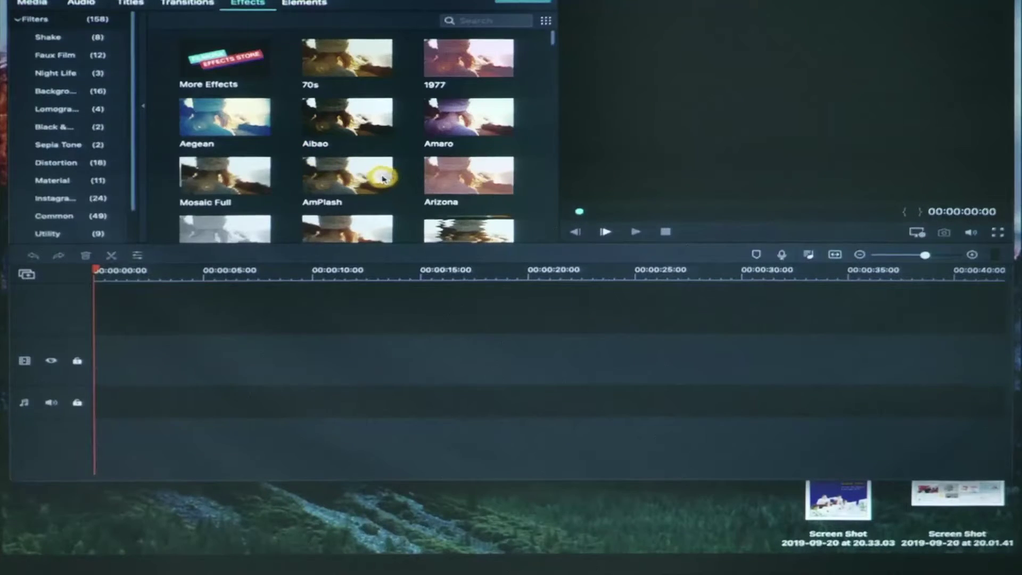
- Preview the Bad TV Signal filter from the effects library
scroll(461, 220, down, 2)
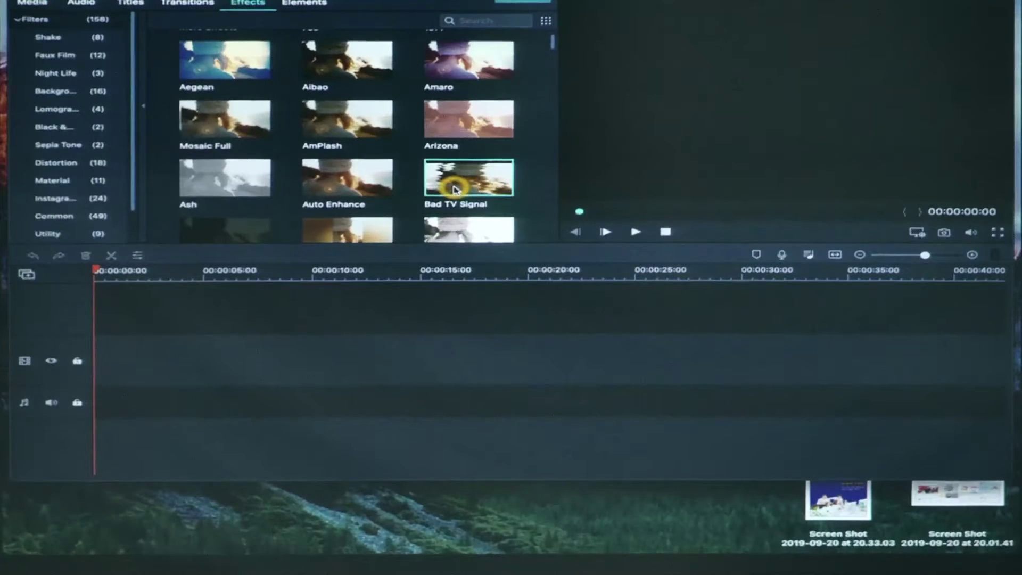
click(454, 189)
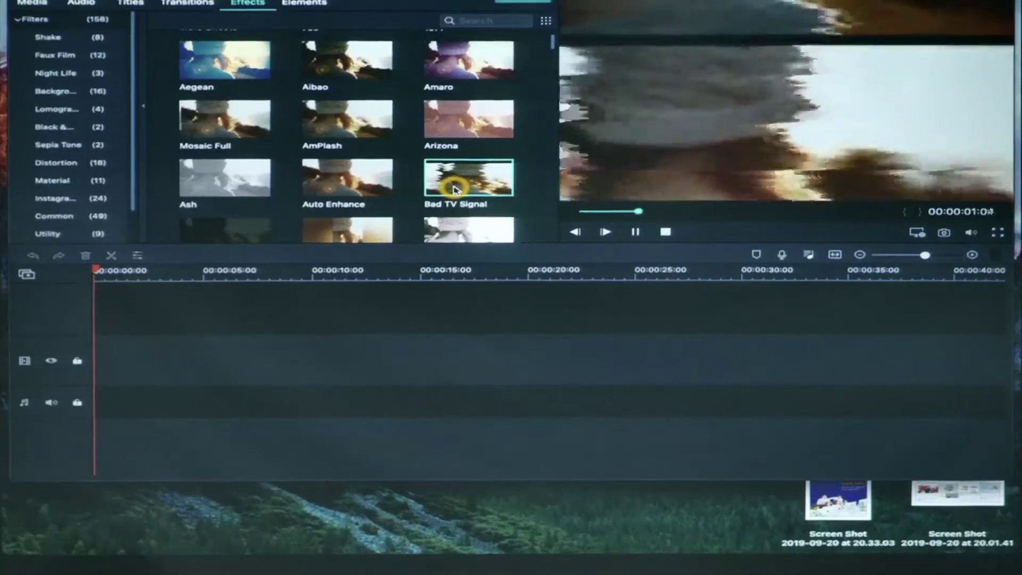
scroll(452, 190, up, 1)
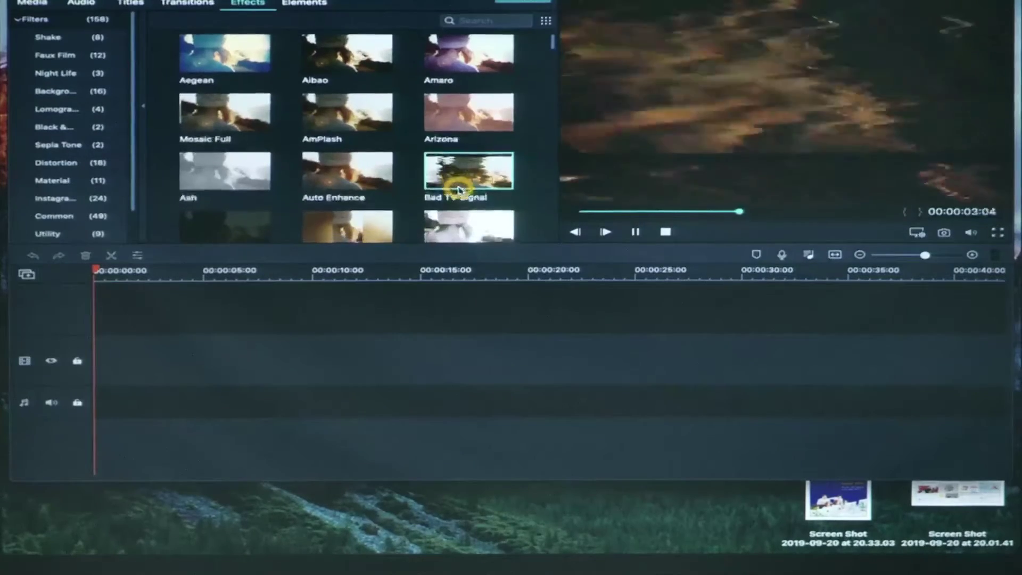
scroll(394, 170, down, 2)
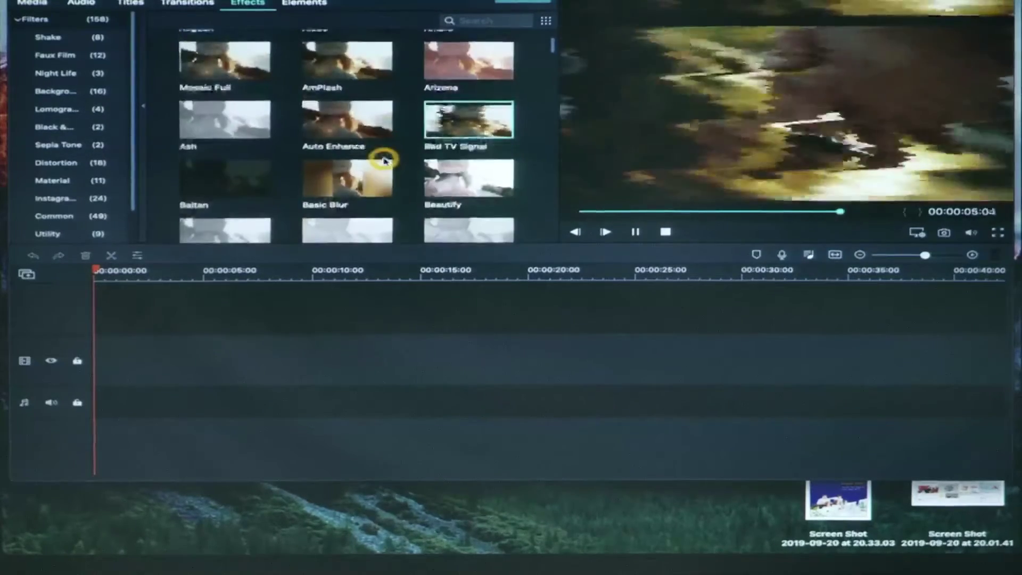
- Play and pause a preview of the blue-tinted filter below Black & White 3
scroll(382, 160, down, 1)
click(433, 215)
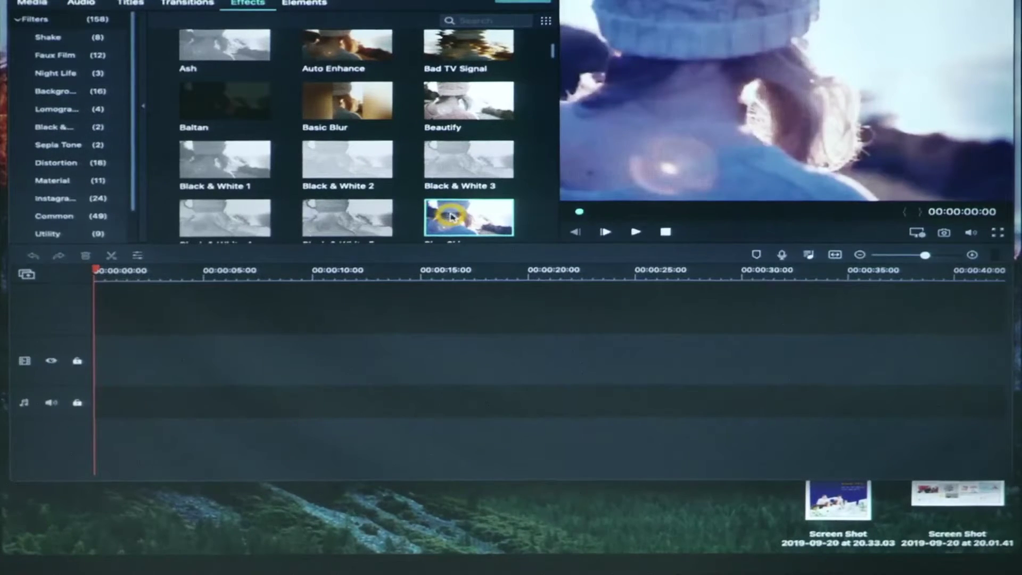
click(635, 232)
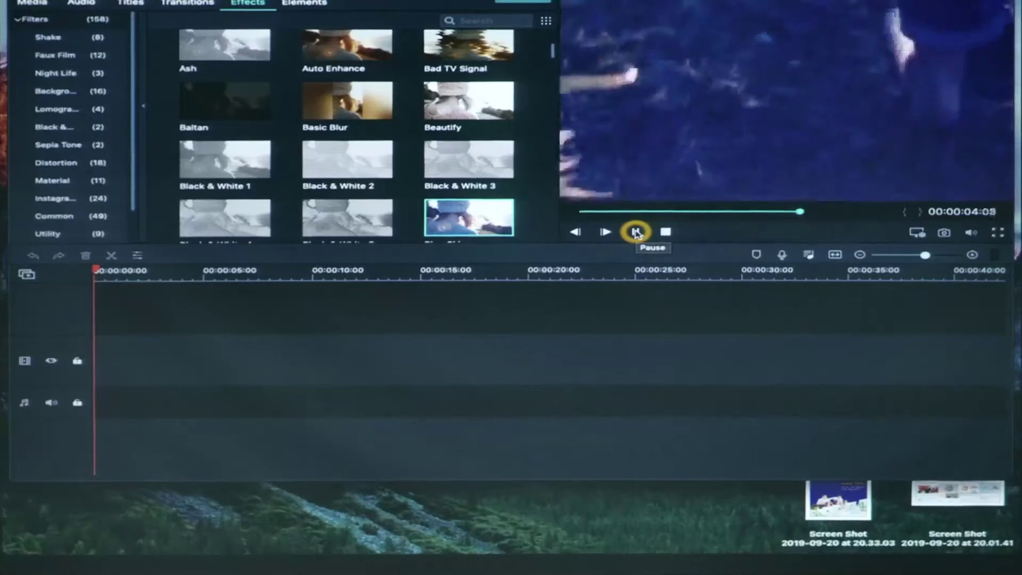
click(636, 232)
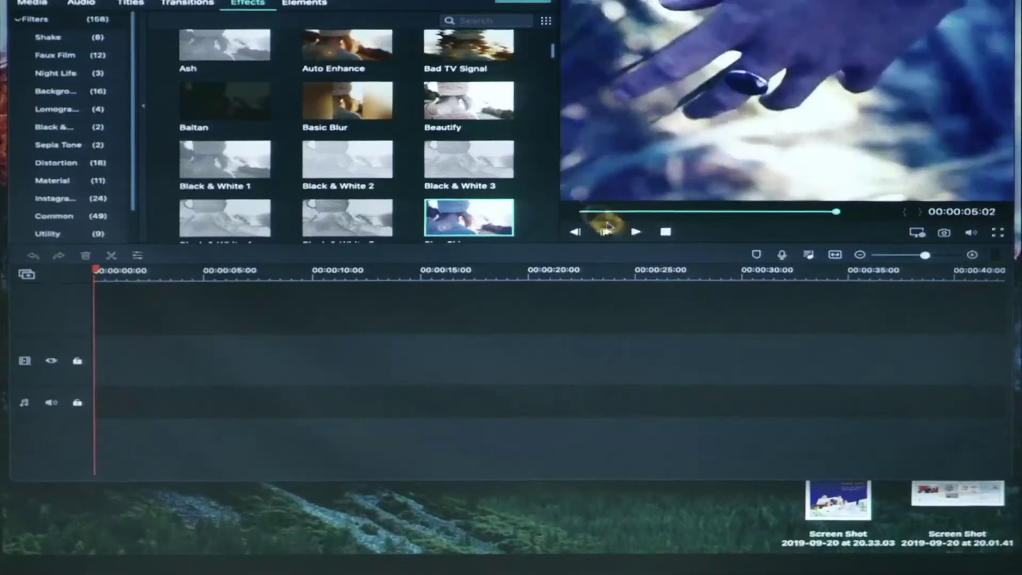
- Browse the elements library, examining the badge elements
click(312, 3)
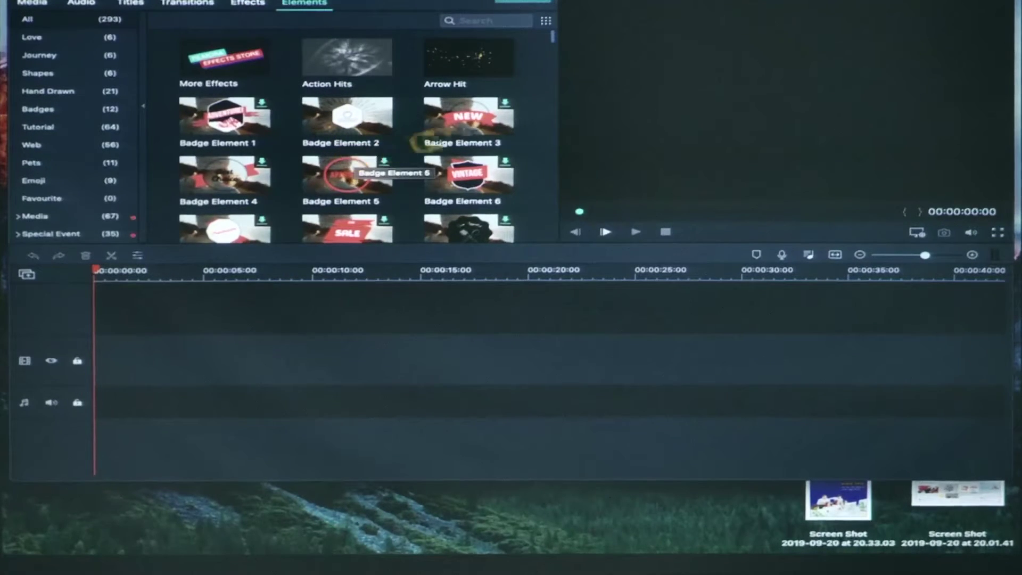
scroll(436, 152, down, 5)
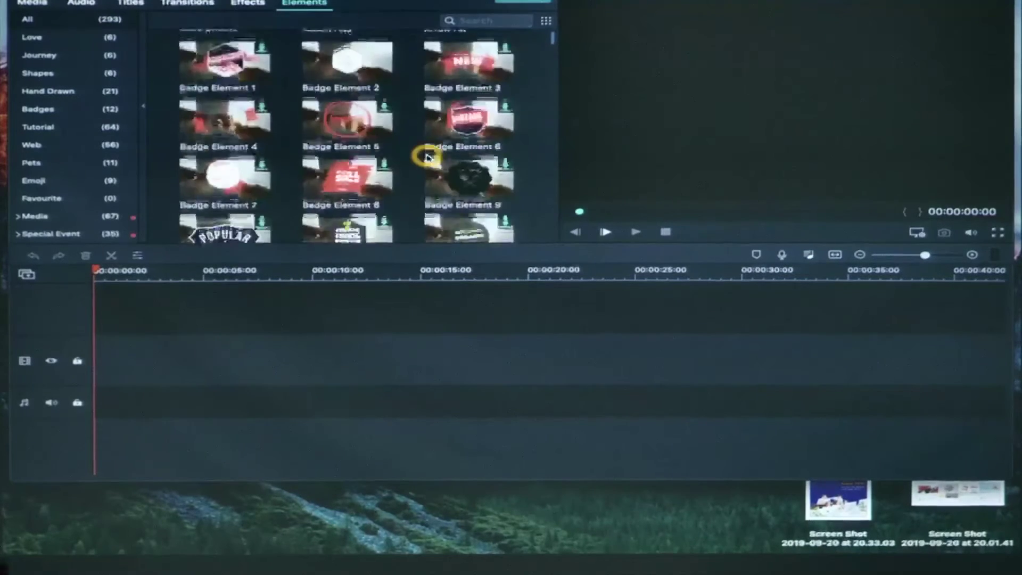
scroll(431, 155, up, 2)
scroll(428, 158, down, 1)
scroll(427, 157, up, 4)
scroll(479, 68, down, 2)
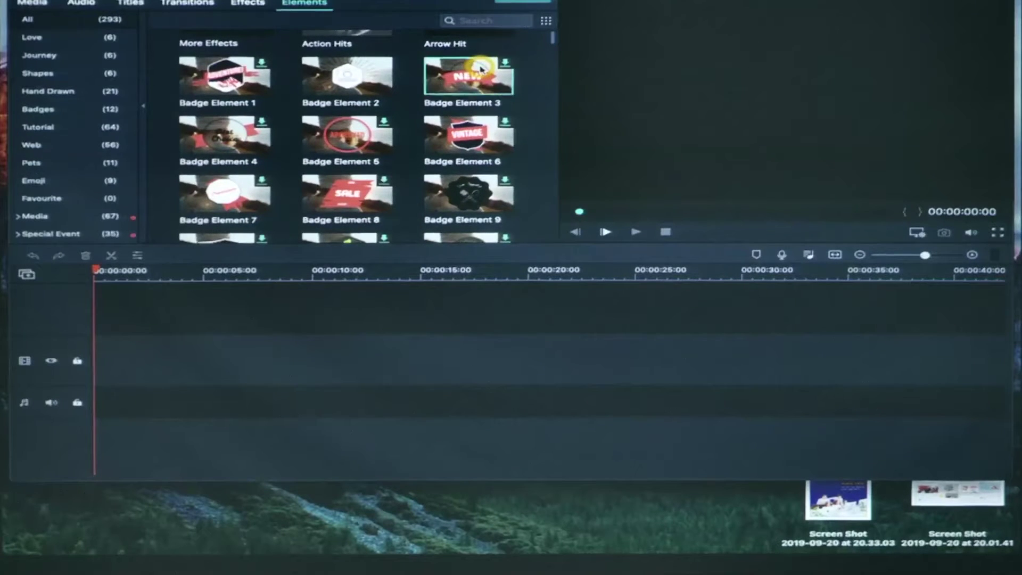
scroll(477, 106, up, 1)
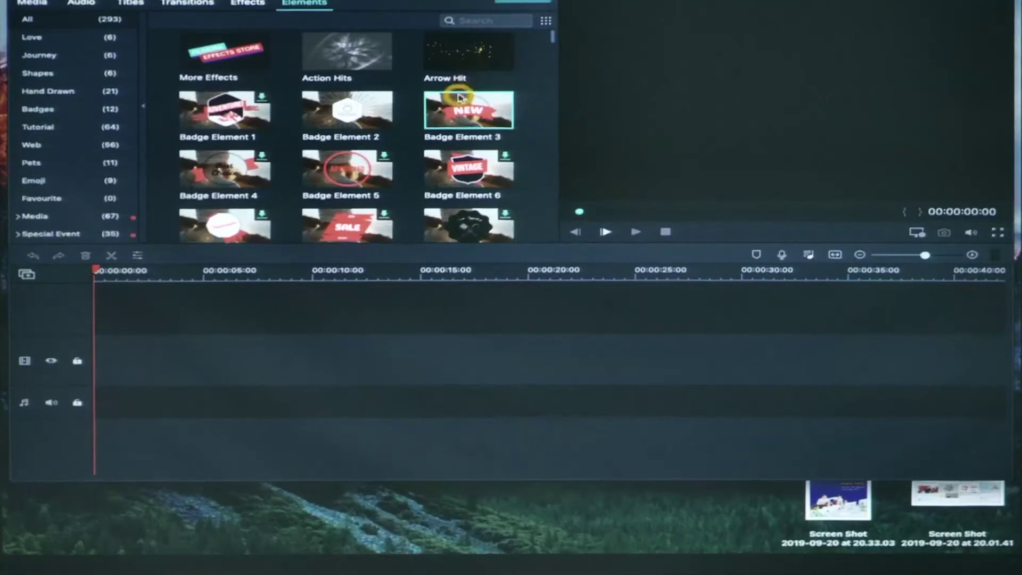
- Play a preview of the Arrow Hit element and look further through the badge elements
click(463, 55)
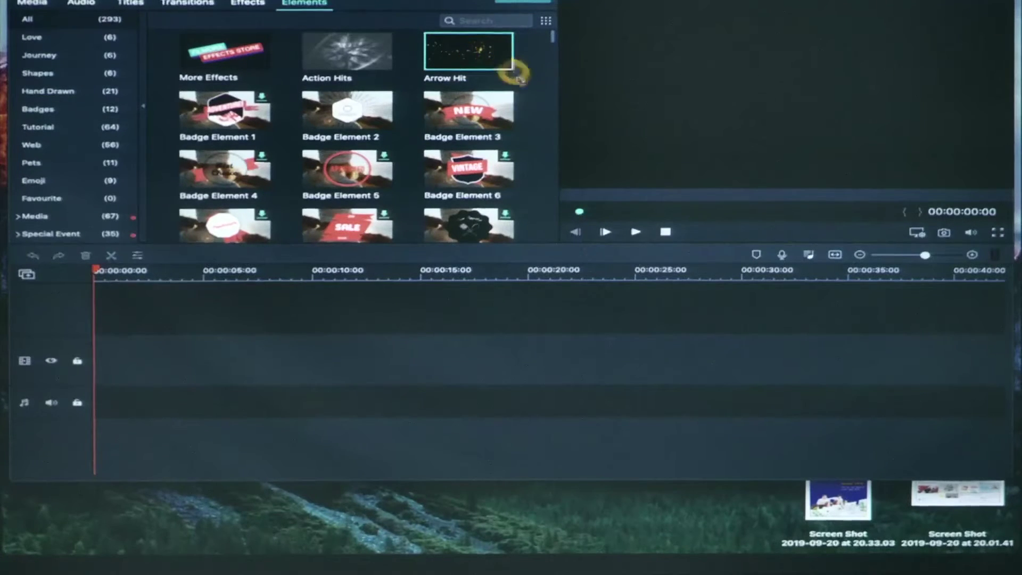
click(636, 231)
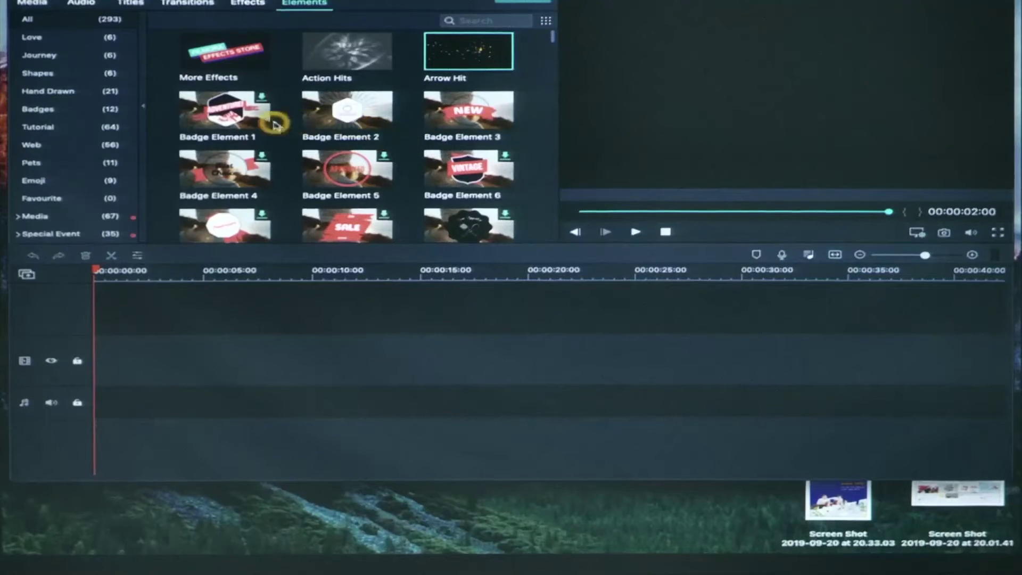
scroll(404, 166, down, 2)
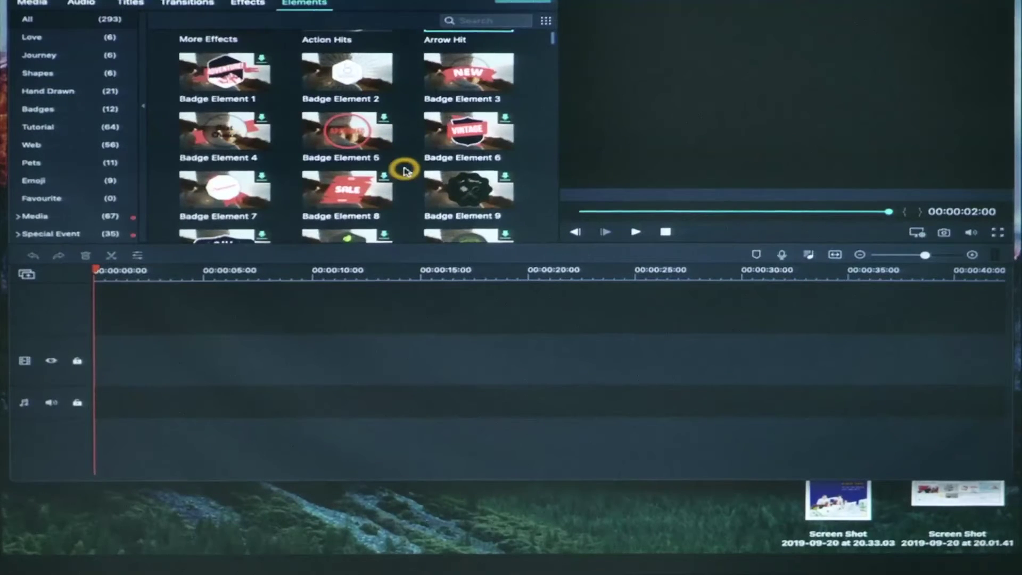
scroll(470, 139, down, 2)
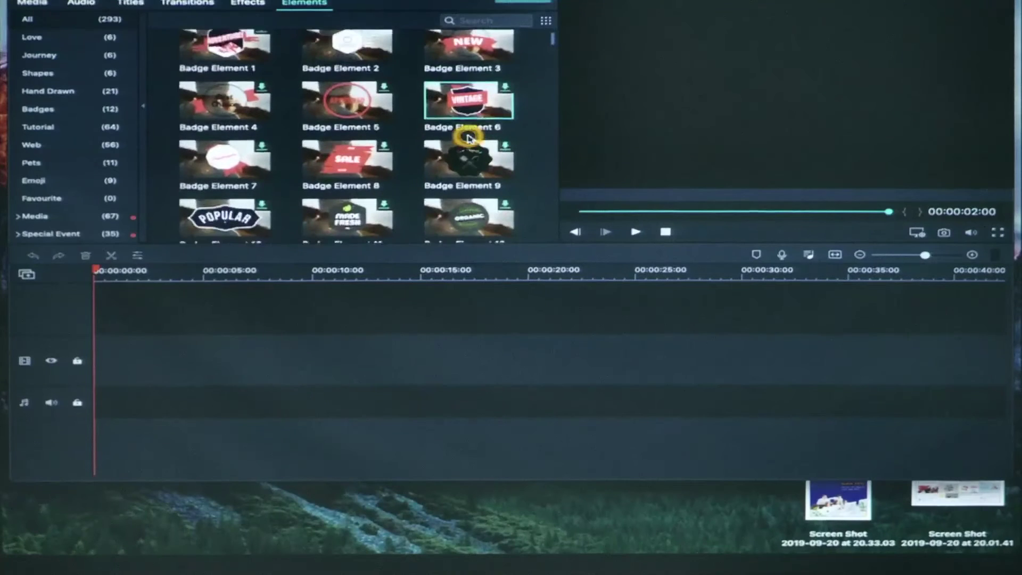
- Preview the Vintage badge, Badge Element 6, and the Made Fresh badge, Badge Element 11, from the elements library
click(473, 99)
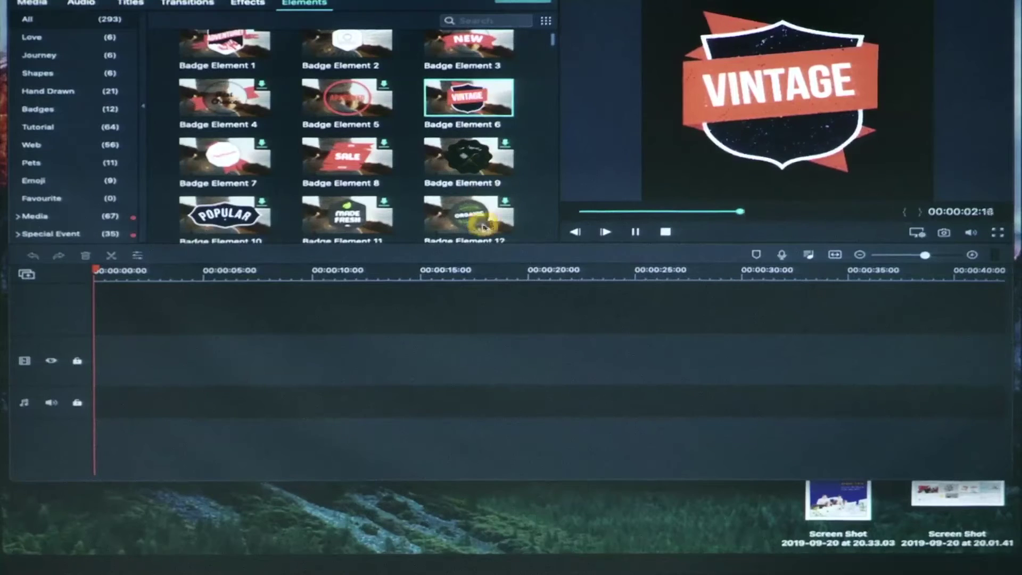
scroll(426, 160, down, 6)
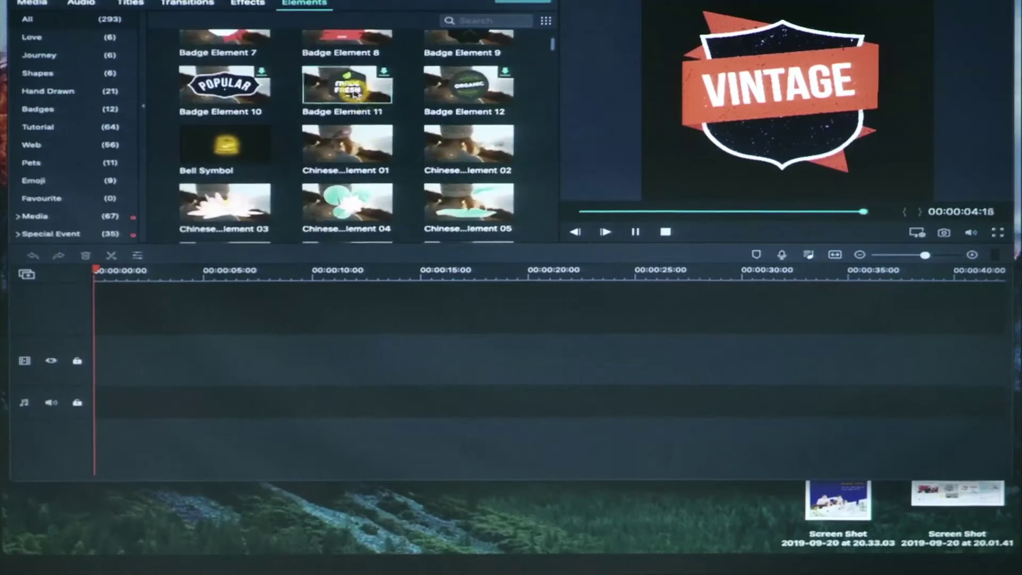
click(354, 93)
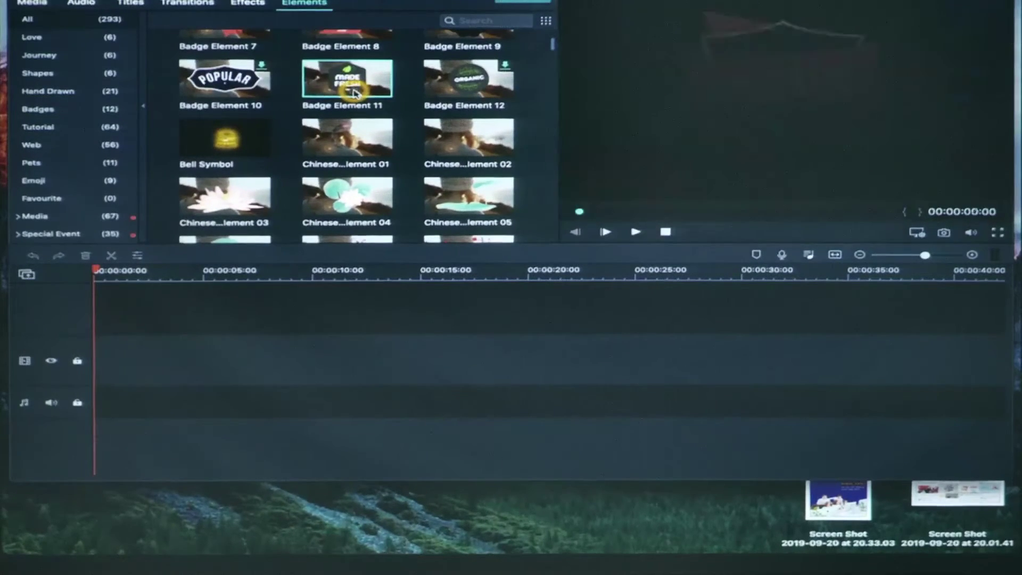
click(355, 94)
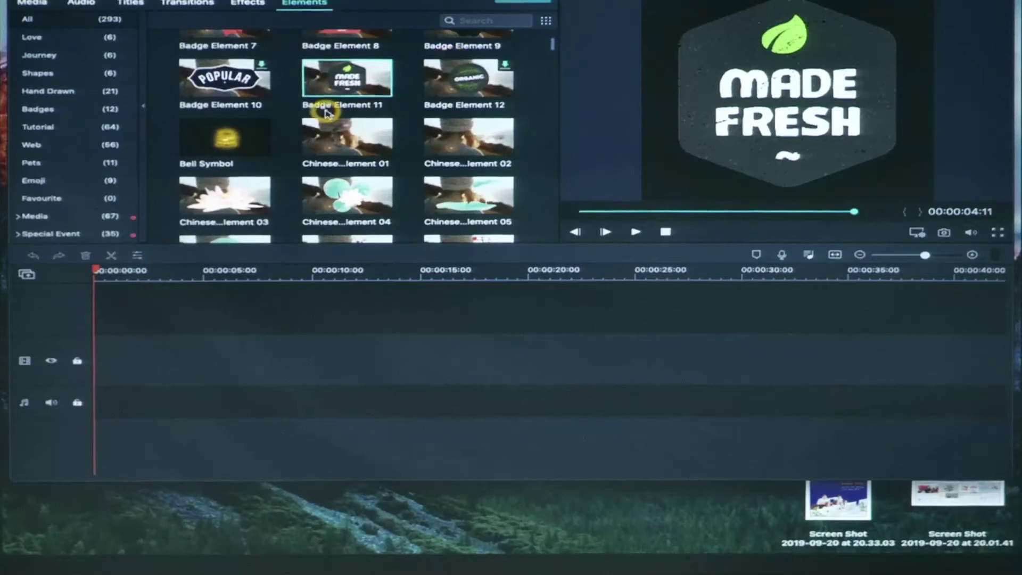
scroll(447, 61, up, 1)
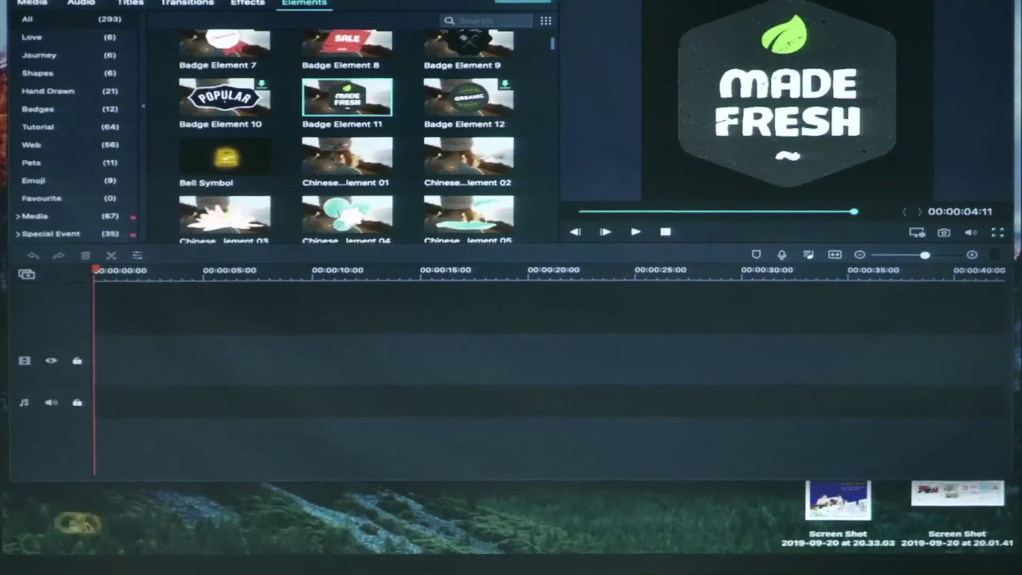
- Return to the project's media library, ready for importing files
click(41, 3)
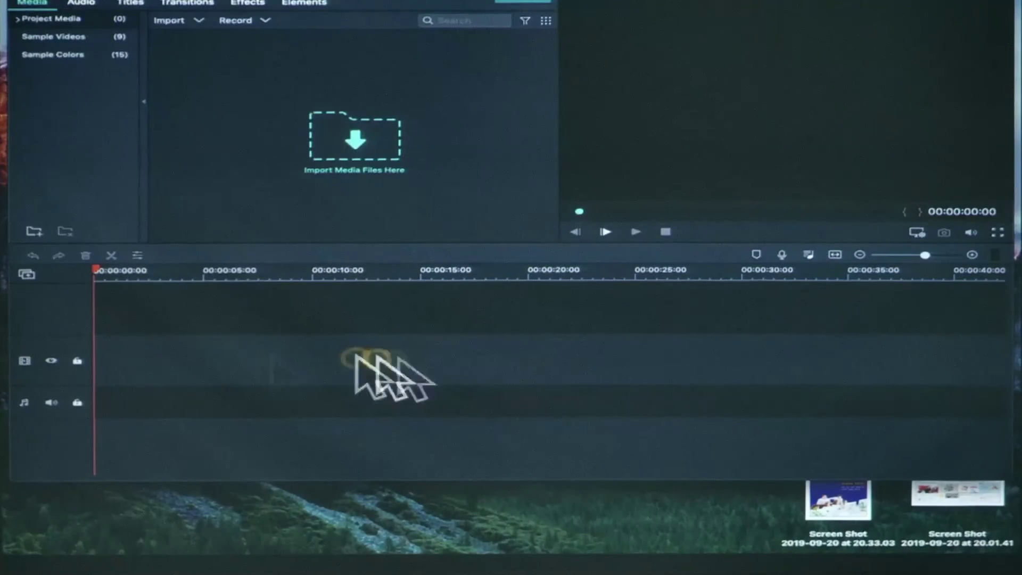